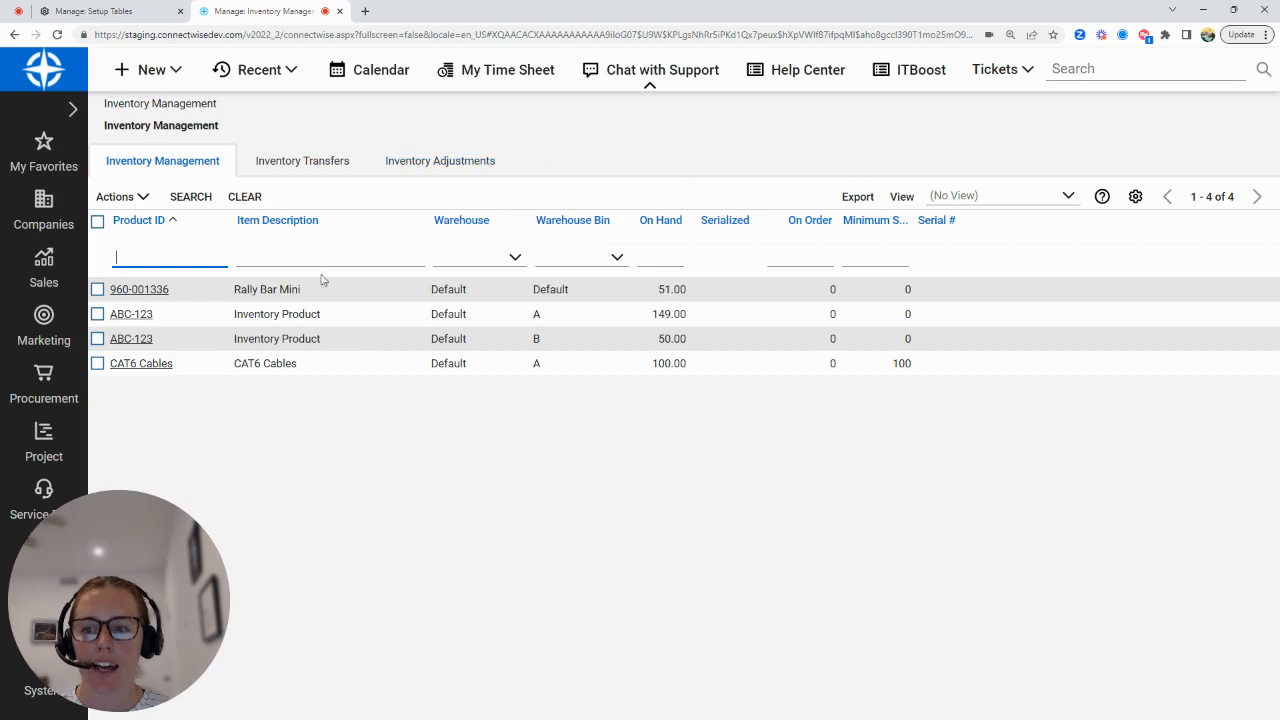
Switch to the setup tables' warehouse list and start a new warehouse named "B Stock".
left_click(305, 296)
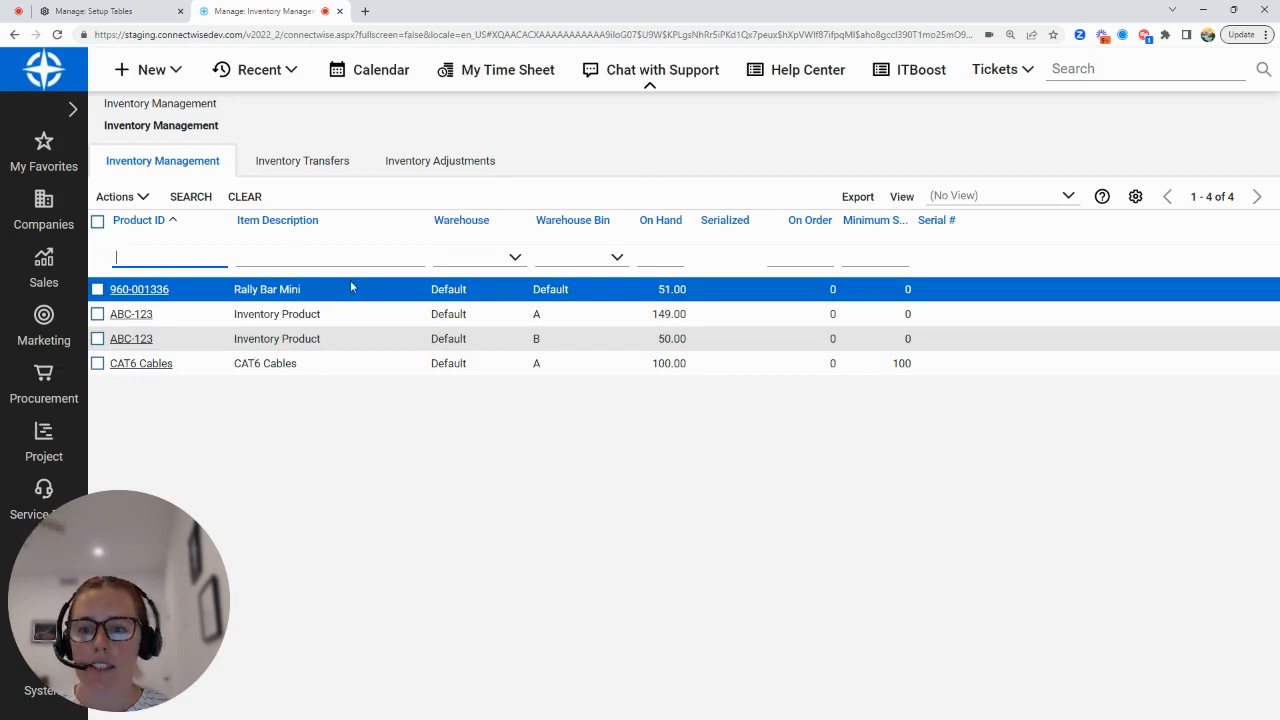
left_click(122, 12)
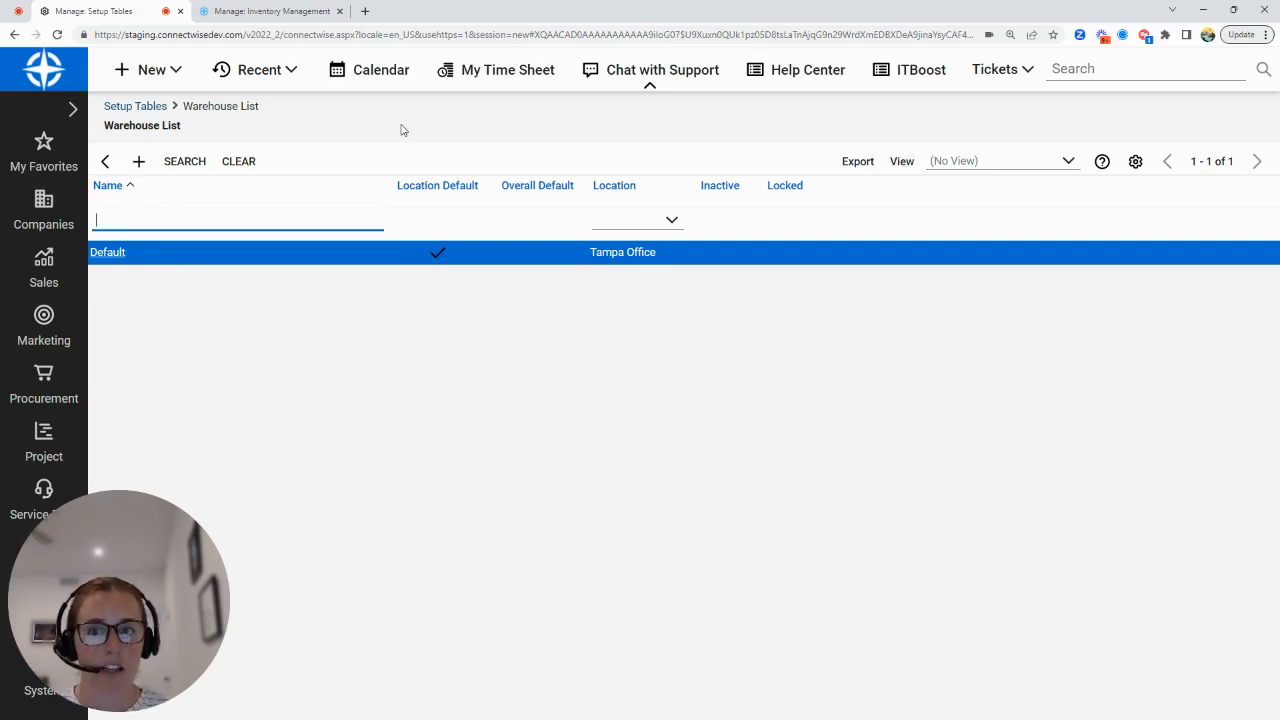
left_click(139, 163)
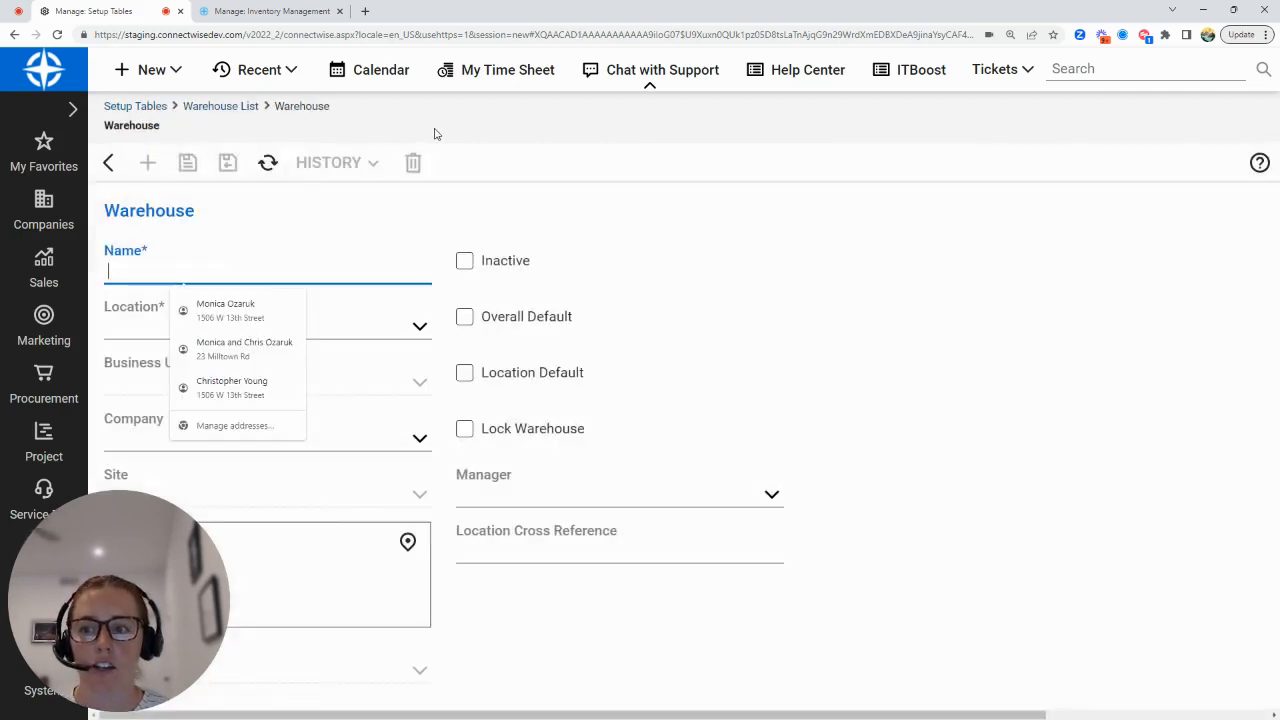
type("B")
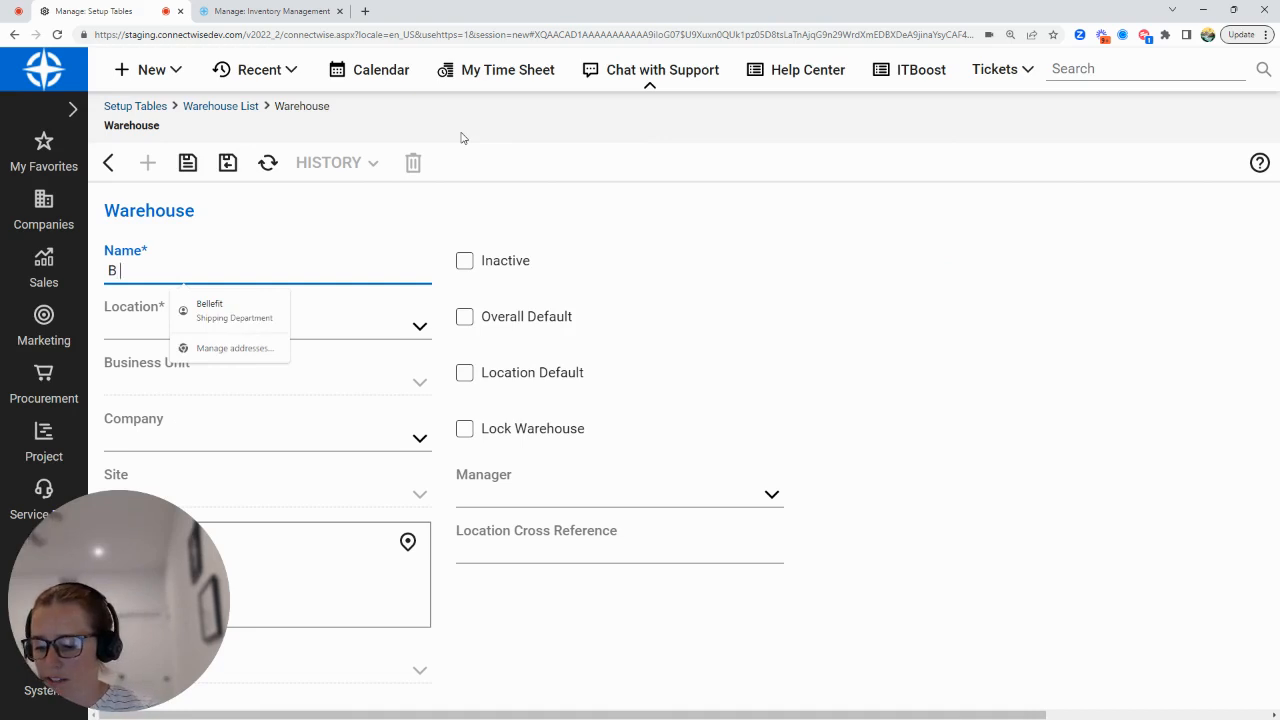
type(" Stock")
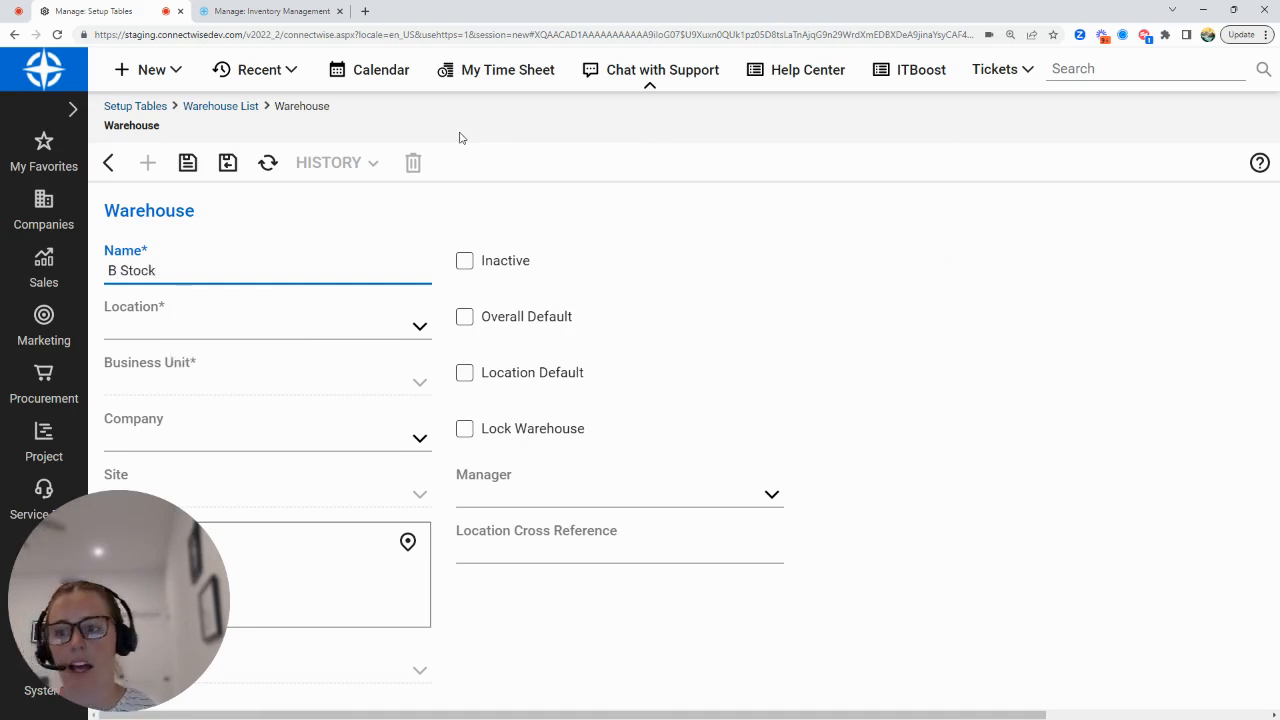
Assign the B Stock warehouse to the Tampa Office location and Admin business unit, then save and close it.
left_click(422, 330)
left_click(292, 384)
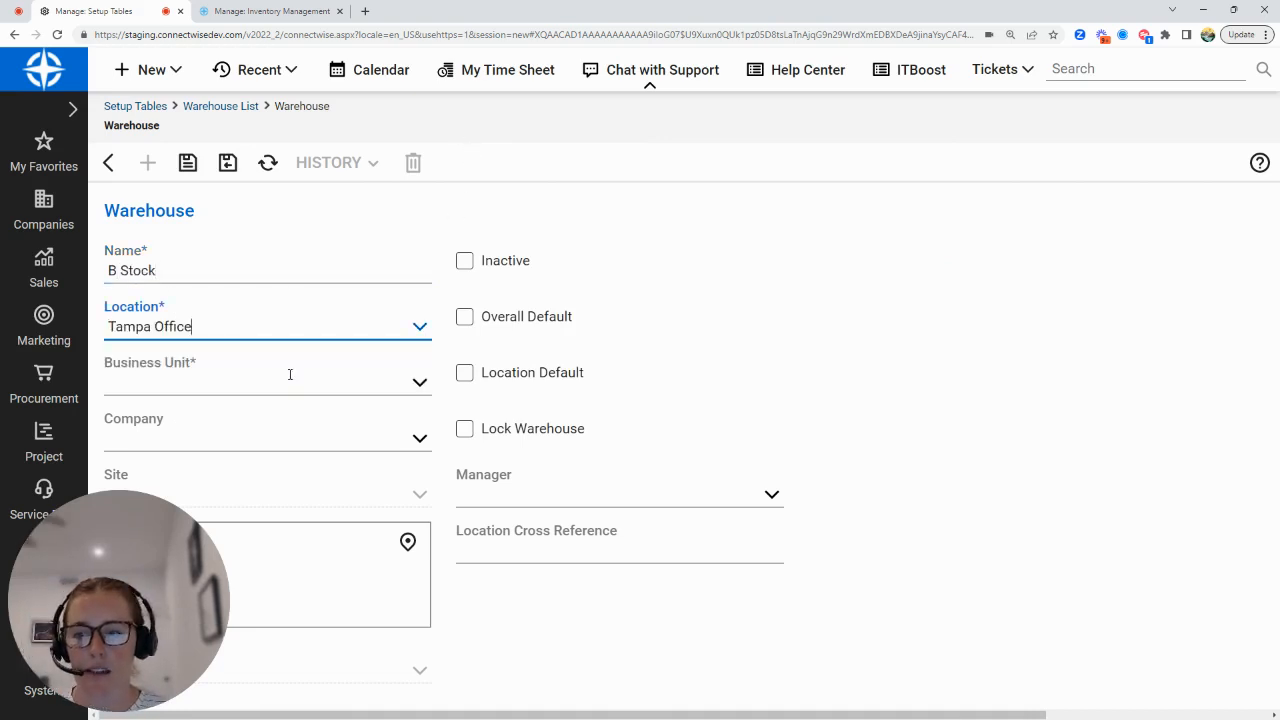
left_click(291, 385)
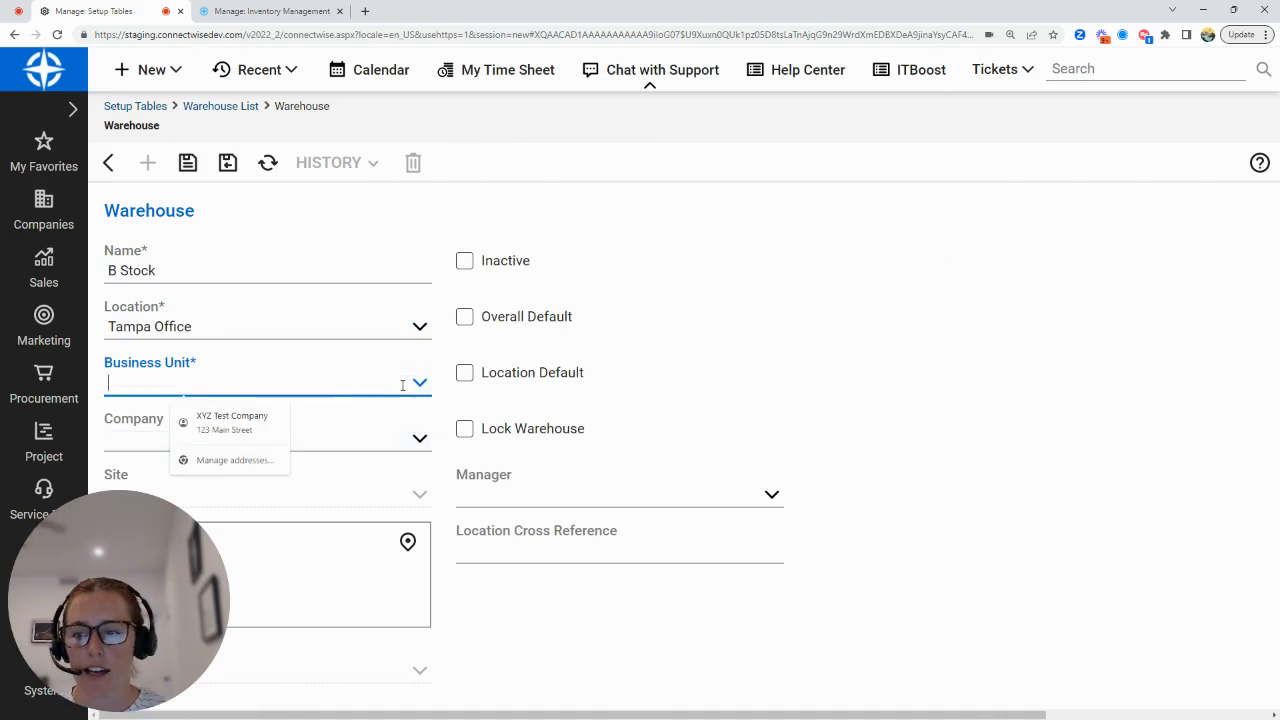
left_click(222, 378)
left_click(128, 406)
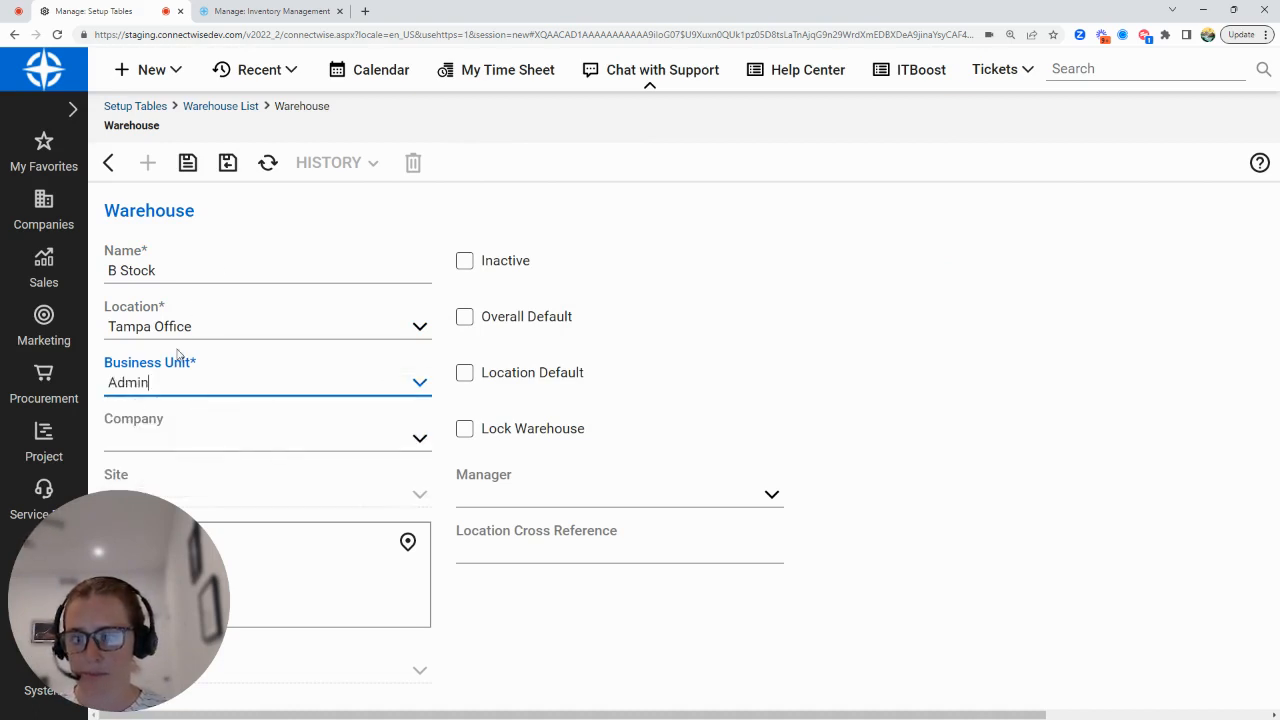
left_click(228, 162)
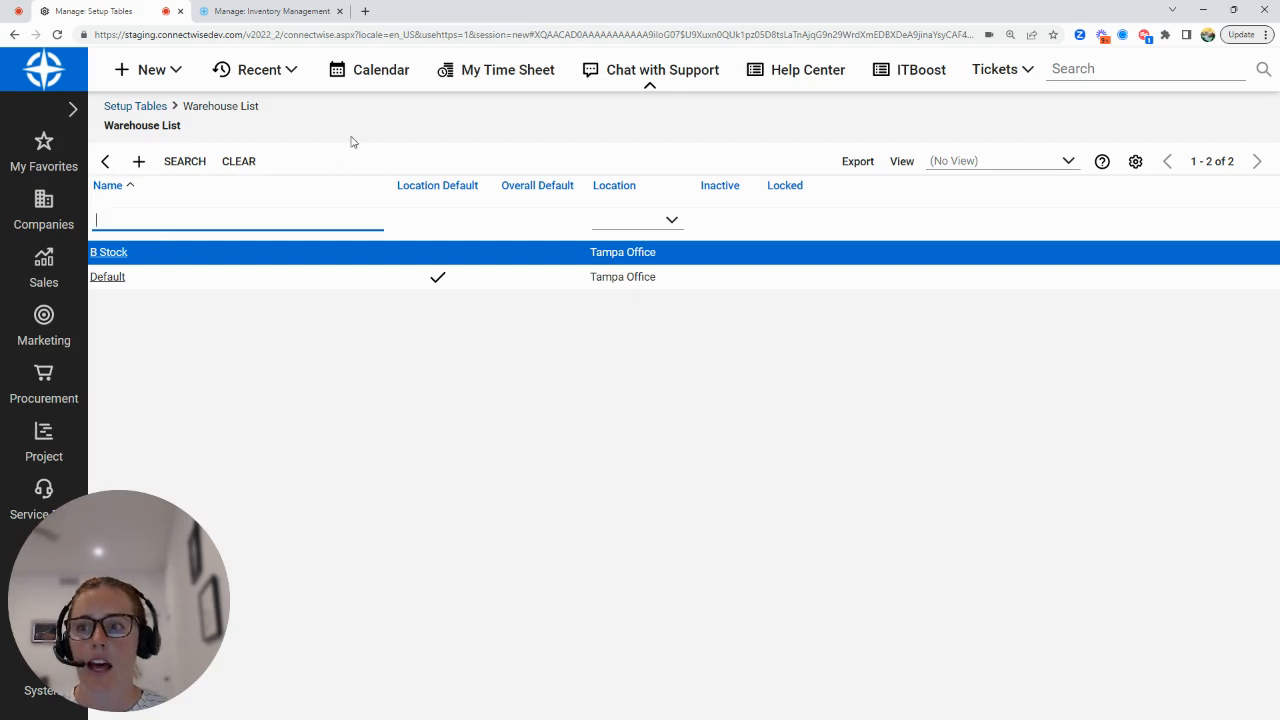
Start another warehouse record and name it "Client Owned".
left_click(140, 163)
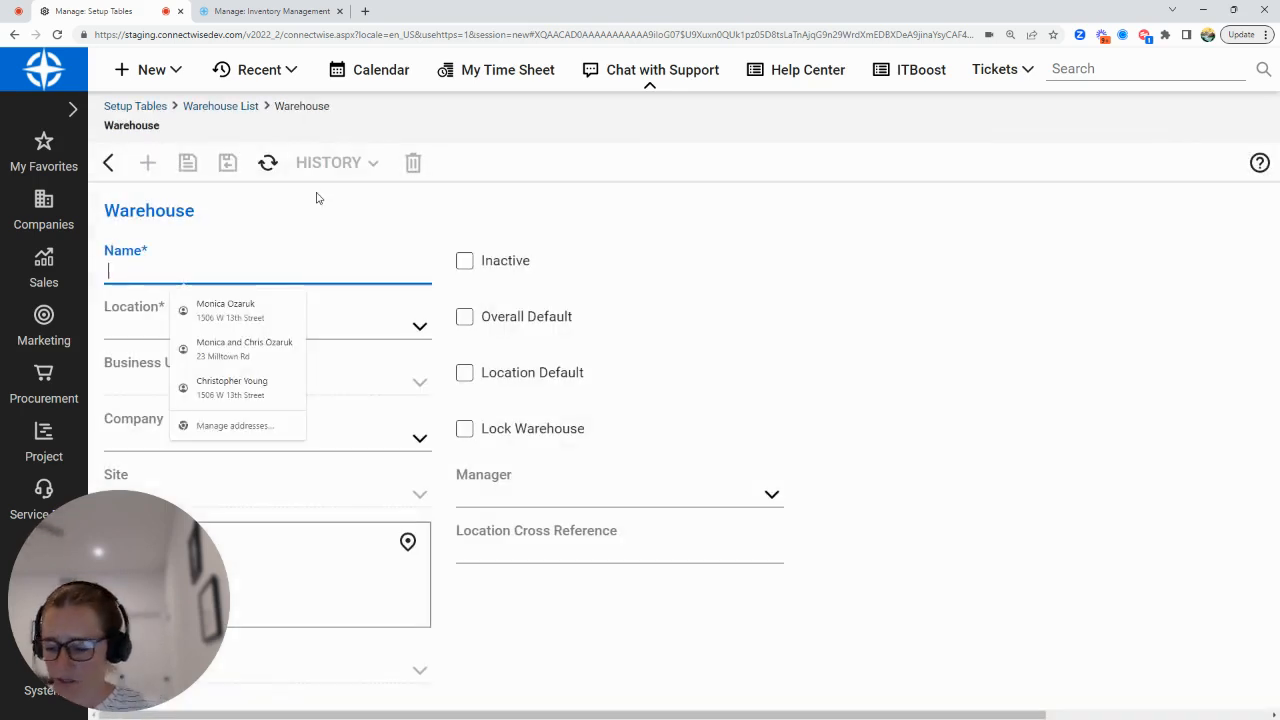
type("Cli")
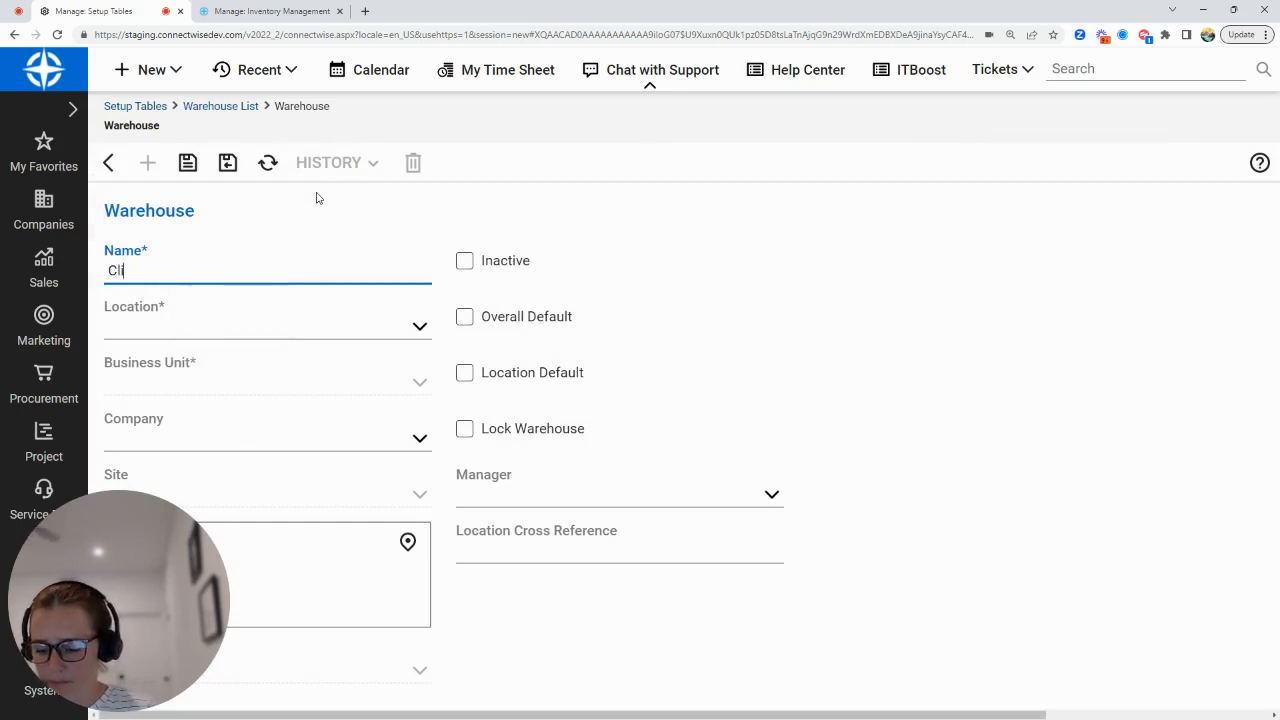
type("ent Owner")
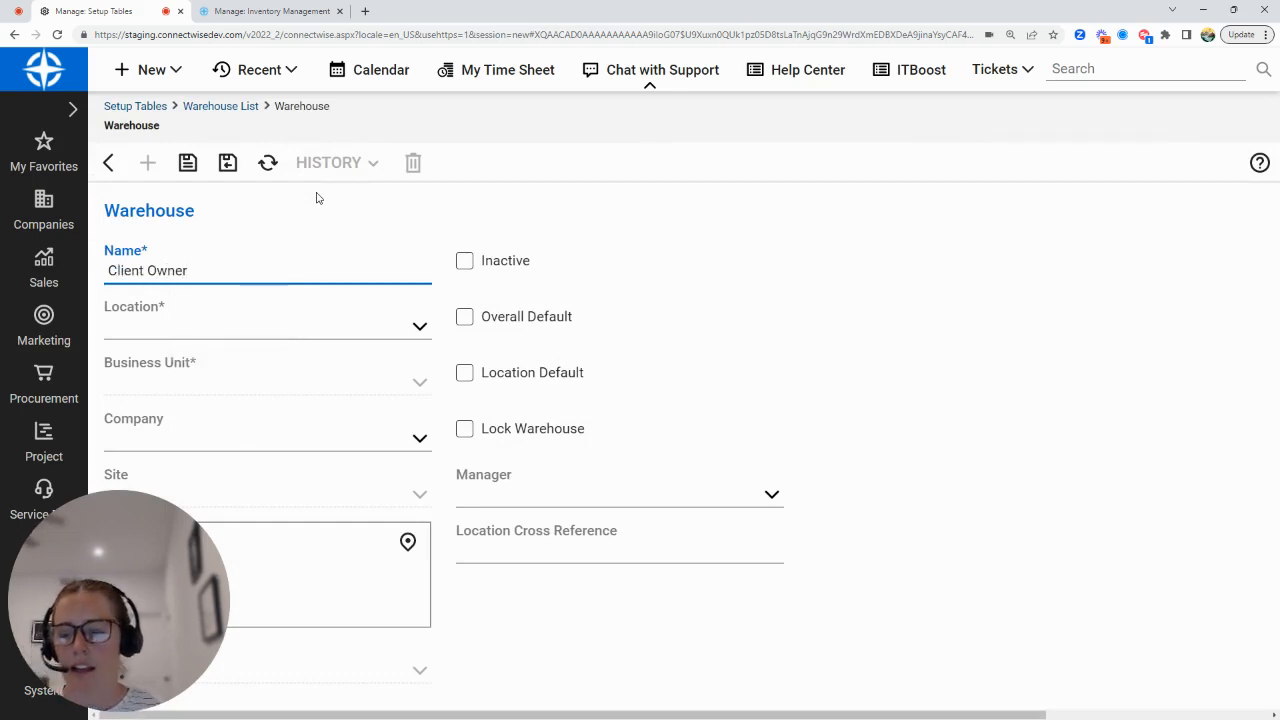
key("BackSpace")
type("d")
Assign the Client Owned warehouse to the Tampa Office location and Admin business unit, then save and close it.
left_click(419, 330)
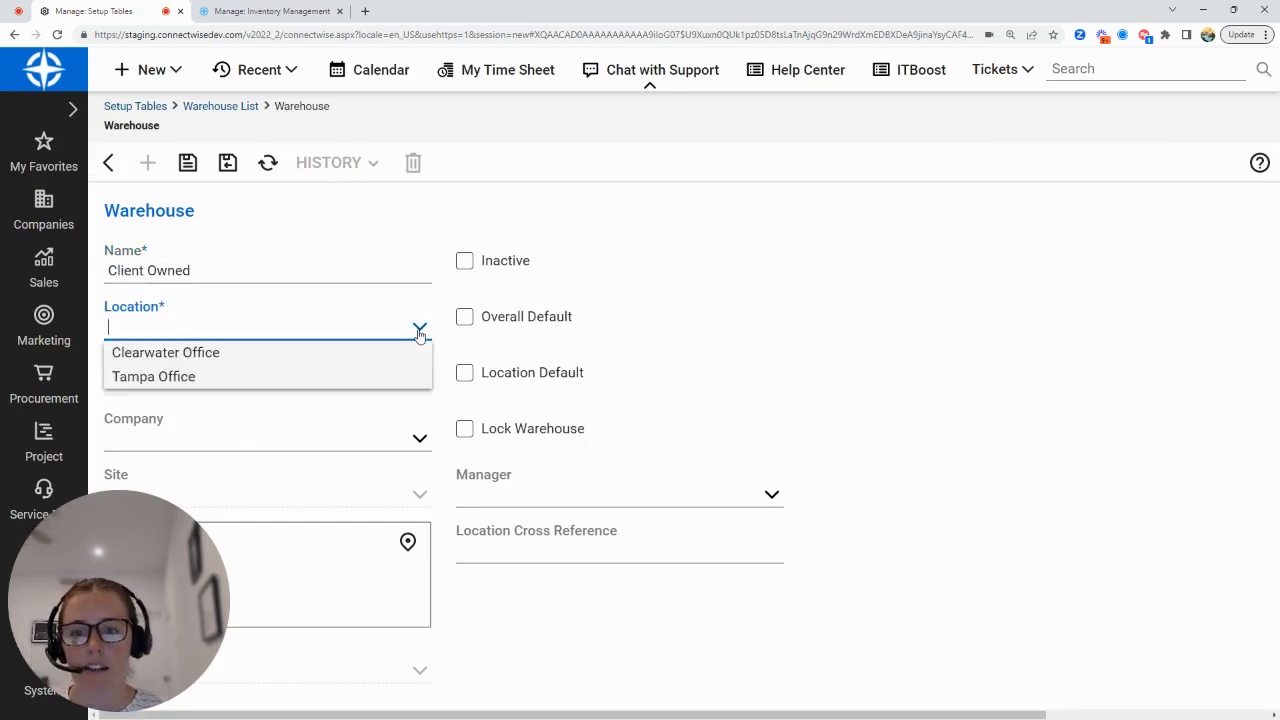
left_click(316, 375)
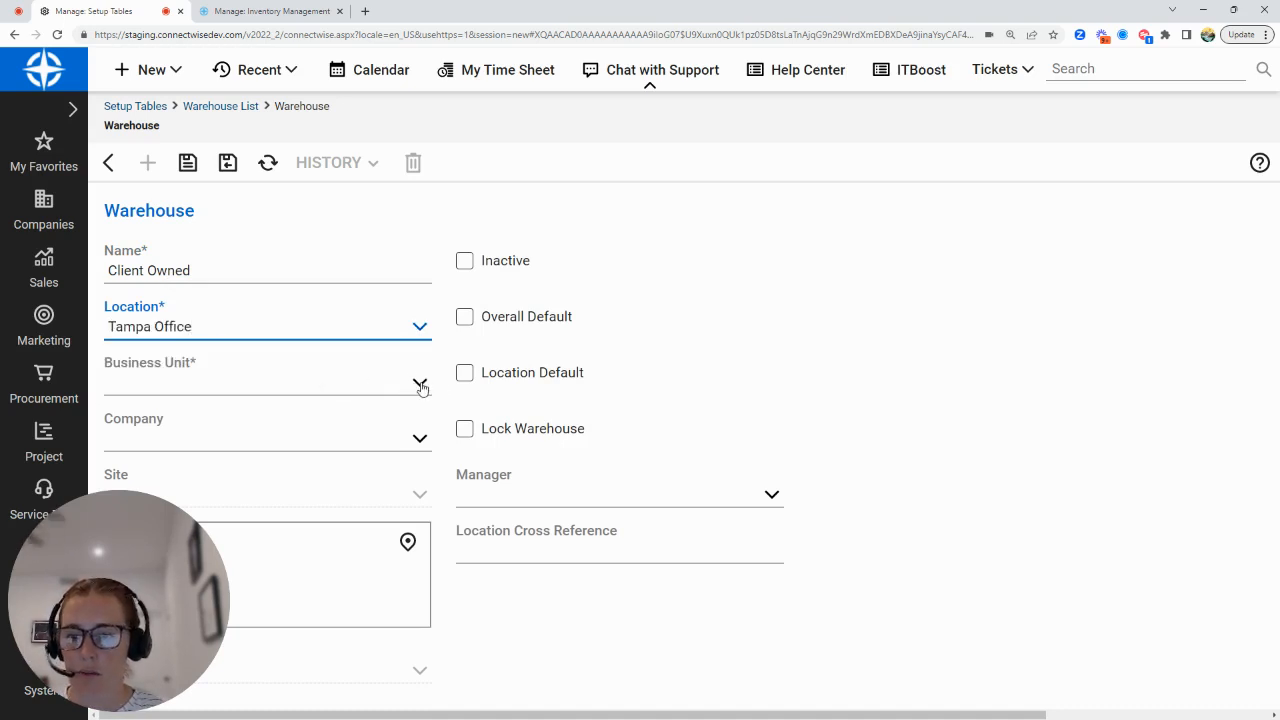
left_click(420, 386)
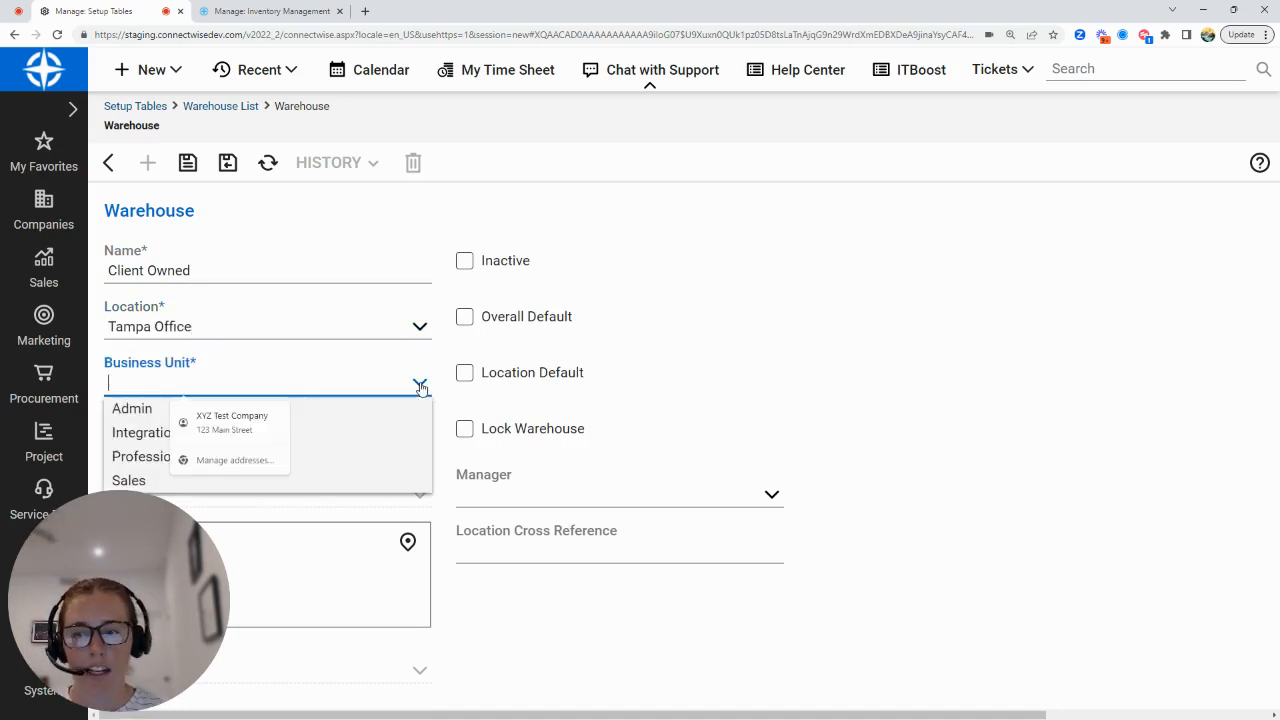
left_click(132, 410)
left_click(228, 163)
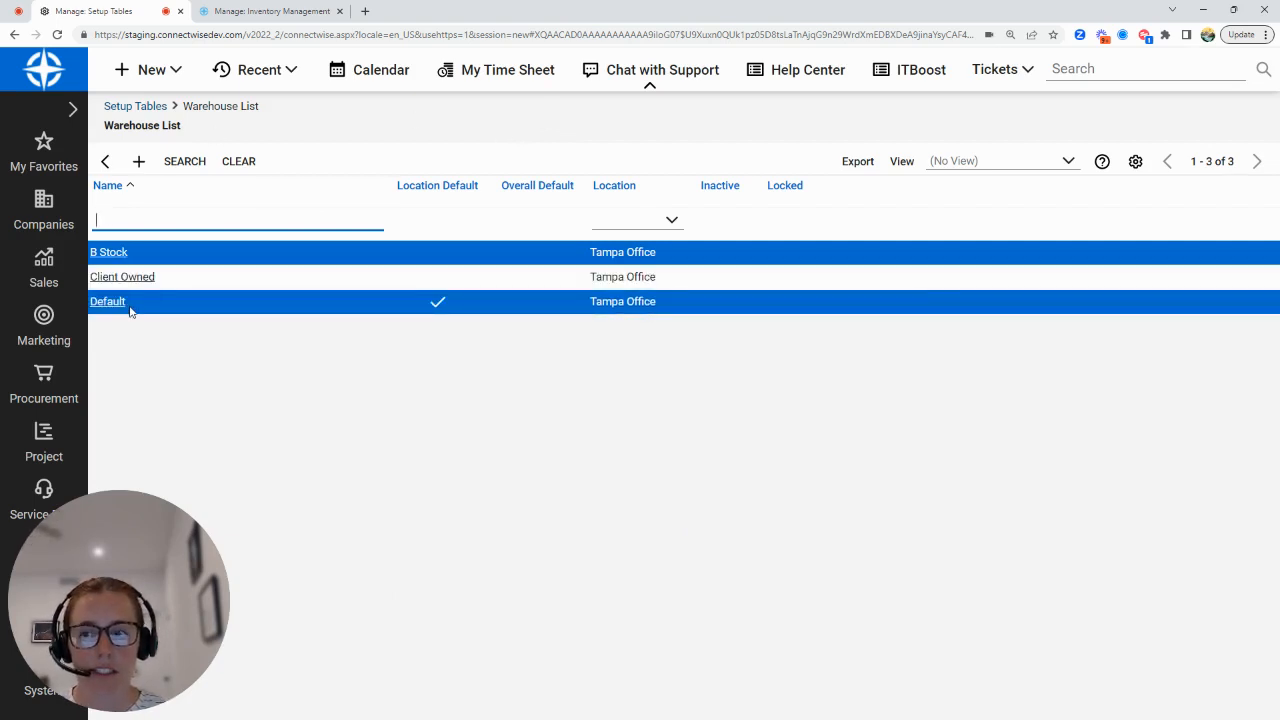
Switch to Inventory Management and start an inventory transfer for the Rally Bar Mini, product 960-001336.
left_click(283, 13)
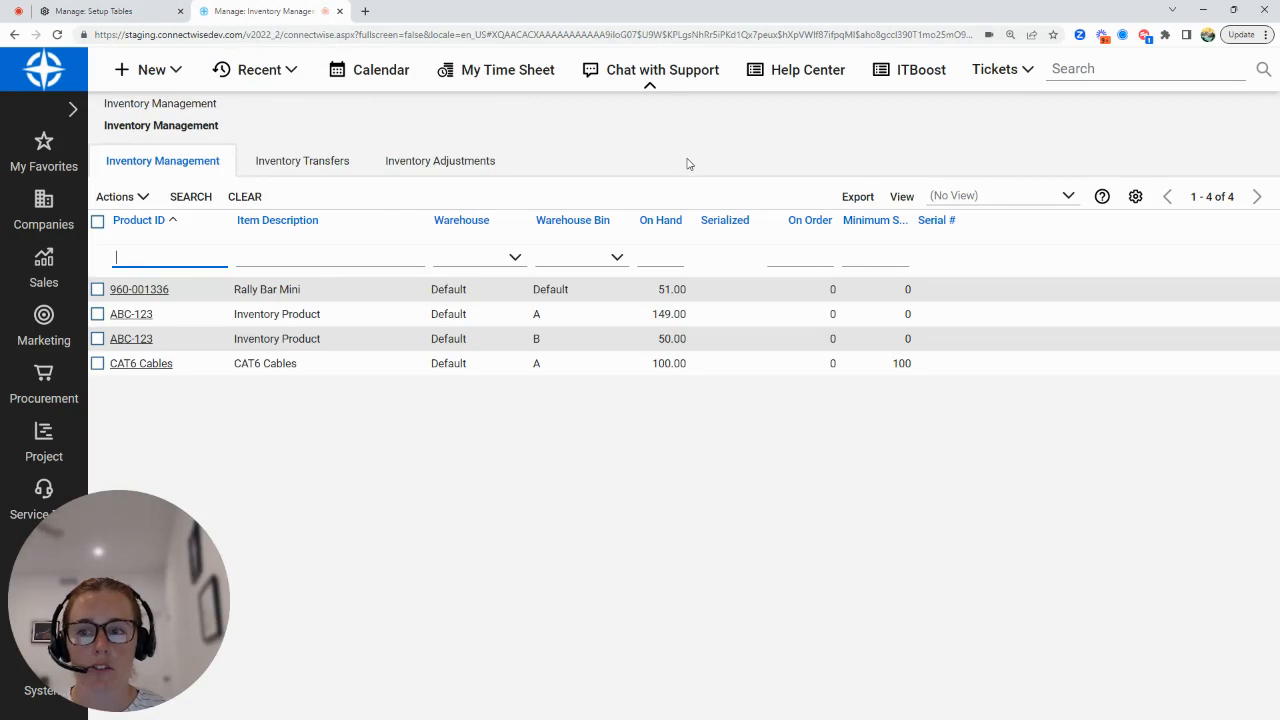
left_click(289, 168)
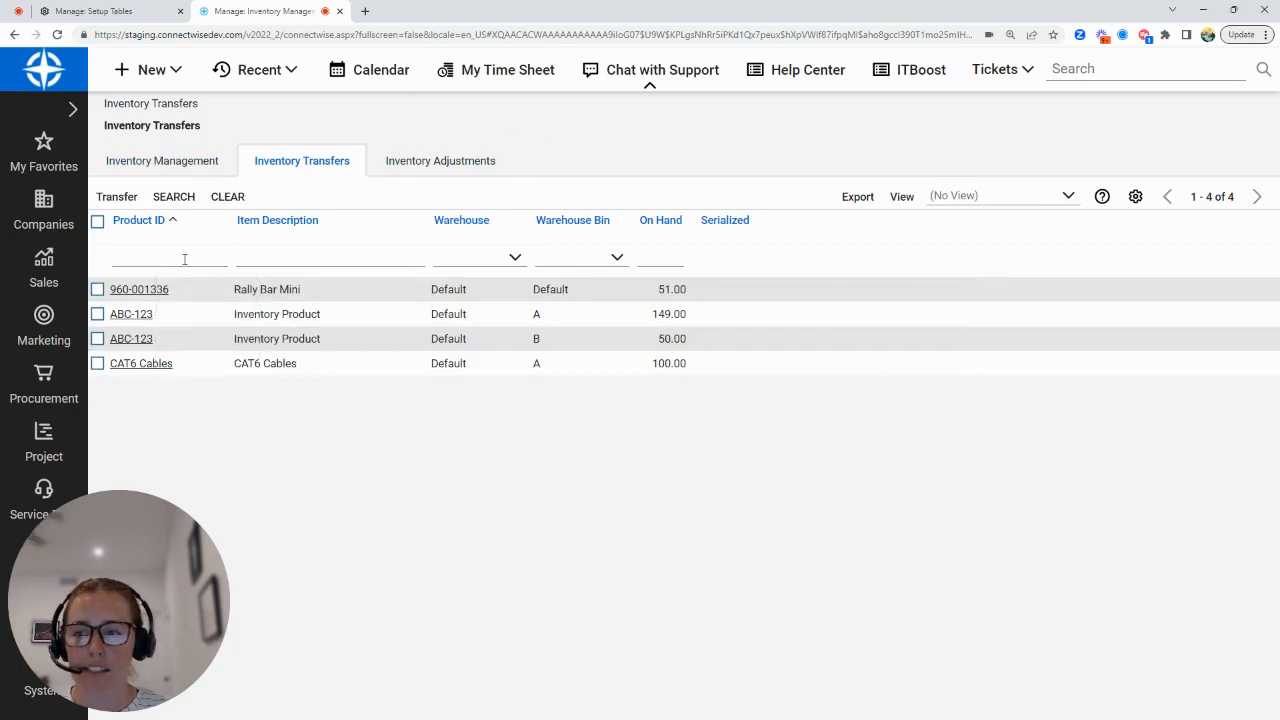
left_click(97, 289)
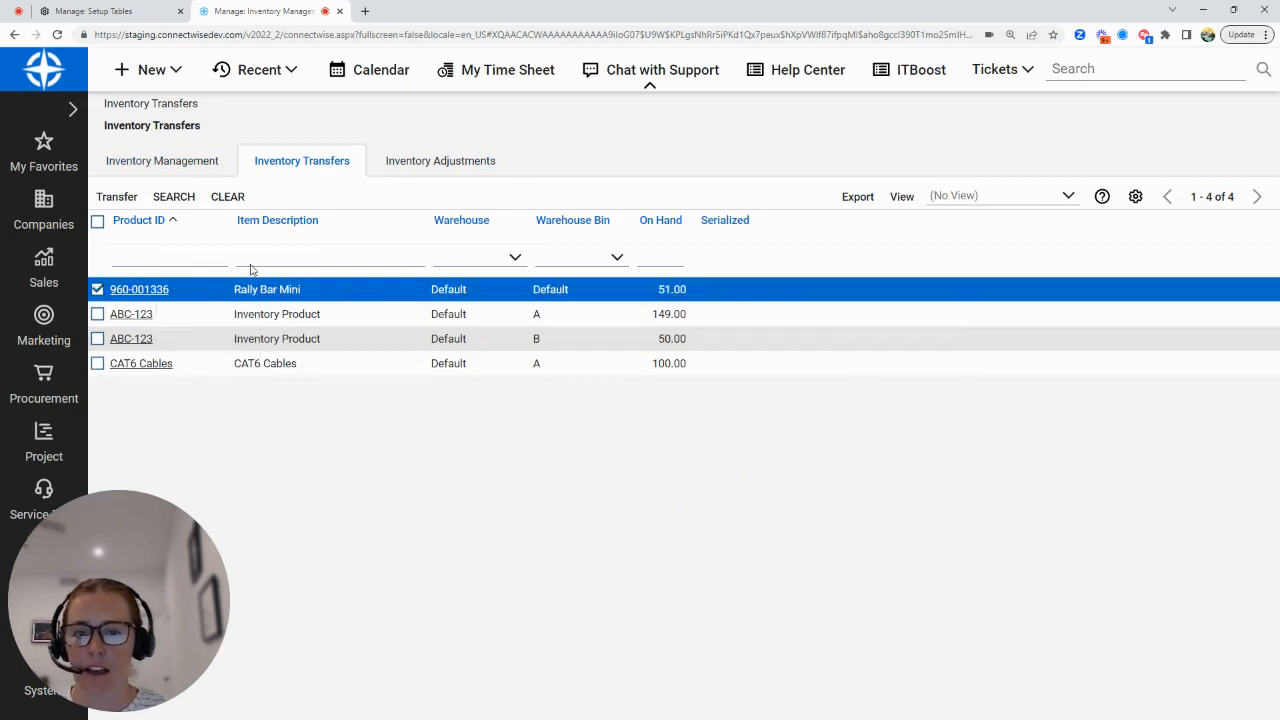
left_click(117, 197)
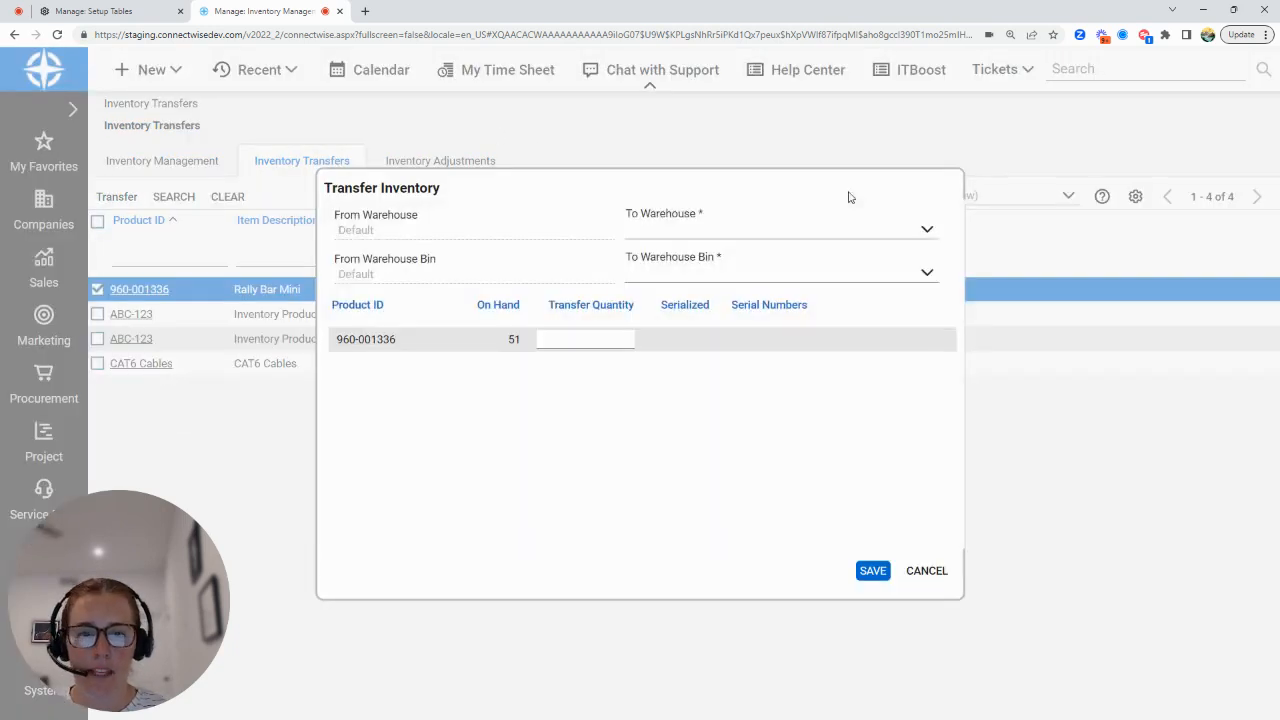
left_click(926, 232)
left_click(757, 317)
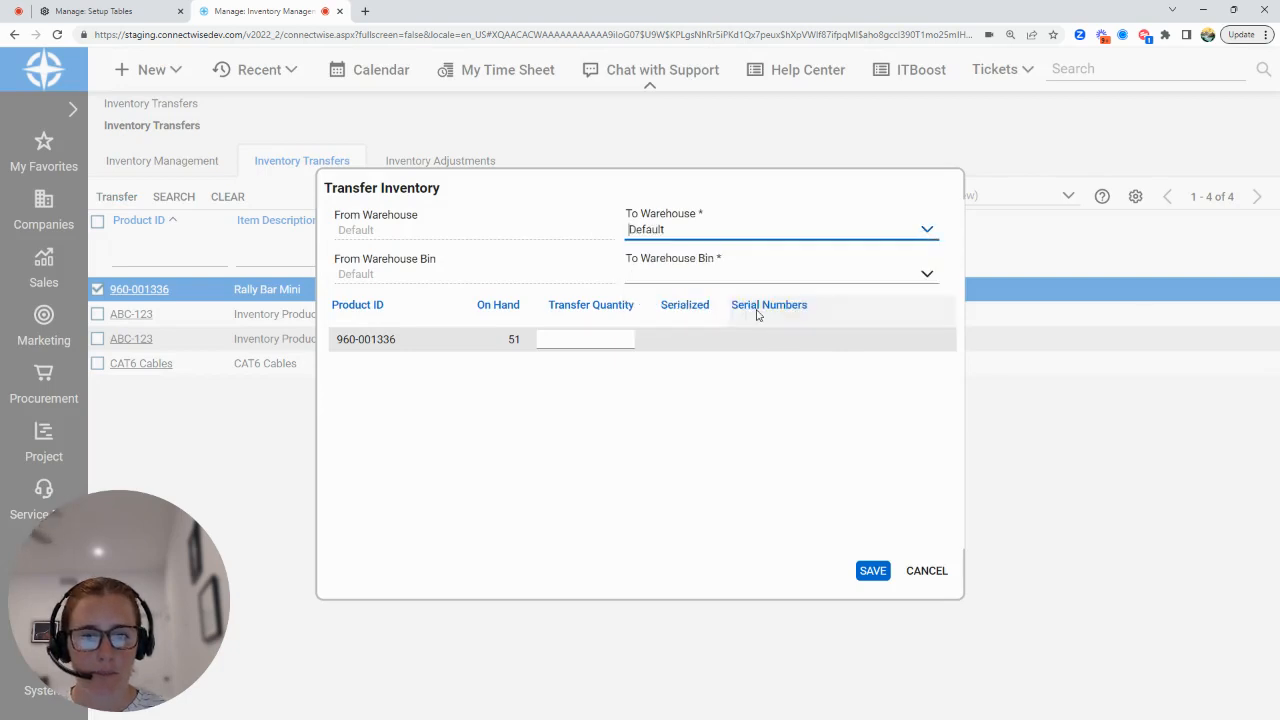
left_click(927, 277)
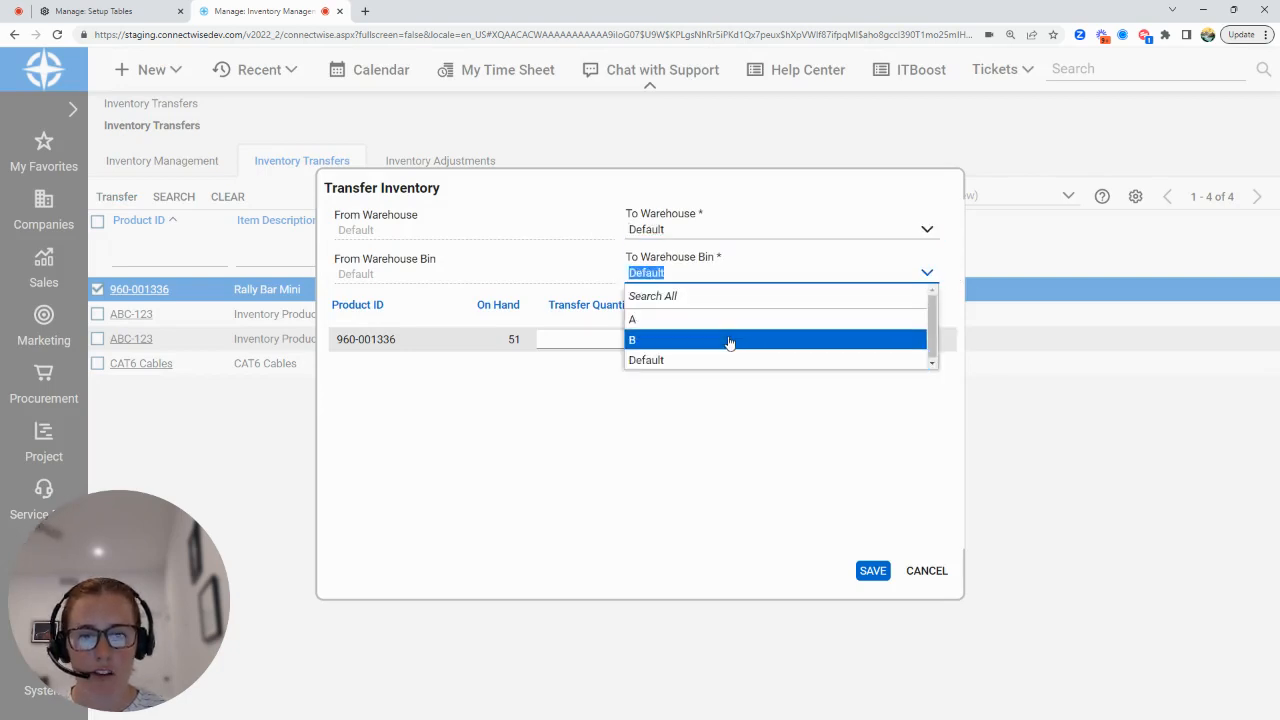
Set the transfer's destination warehouse to B Stock, check its available bins, and enter a transfer quantity of 3.
left_click(926, 231)
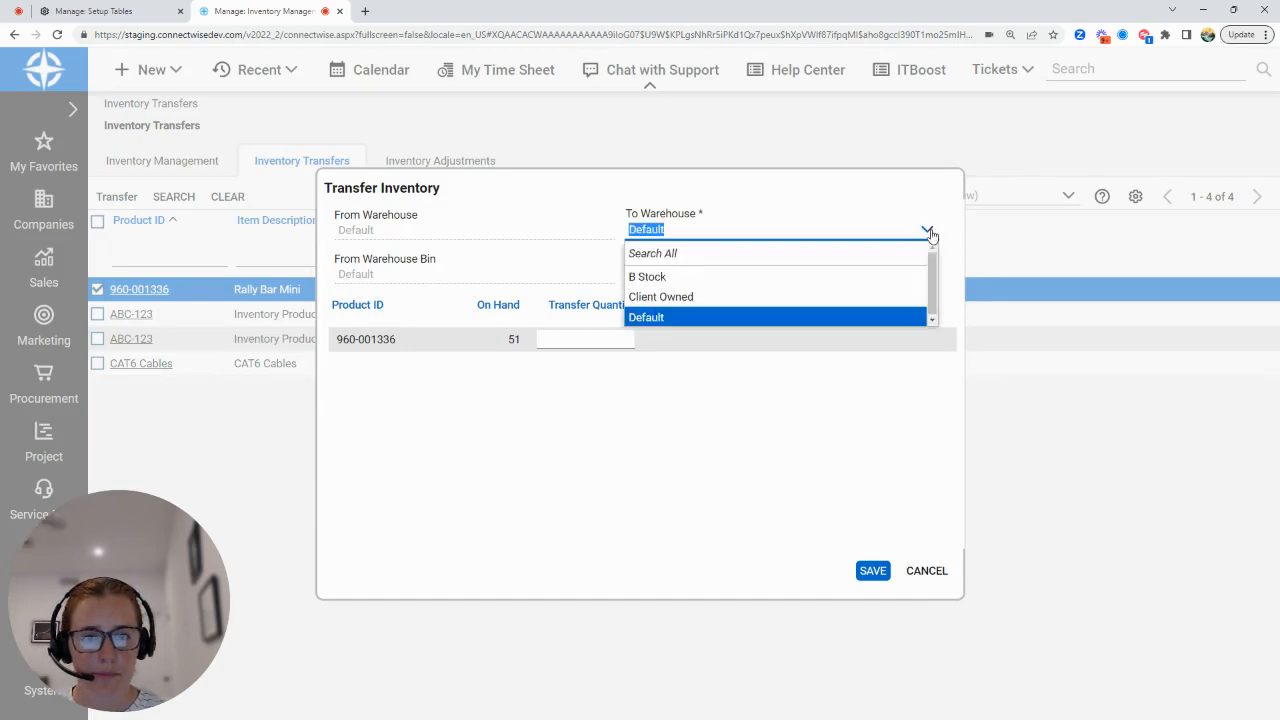
left_click(788, 284)
left_click(926, 274)
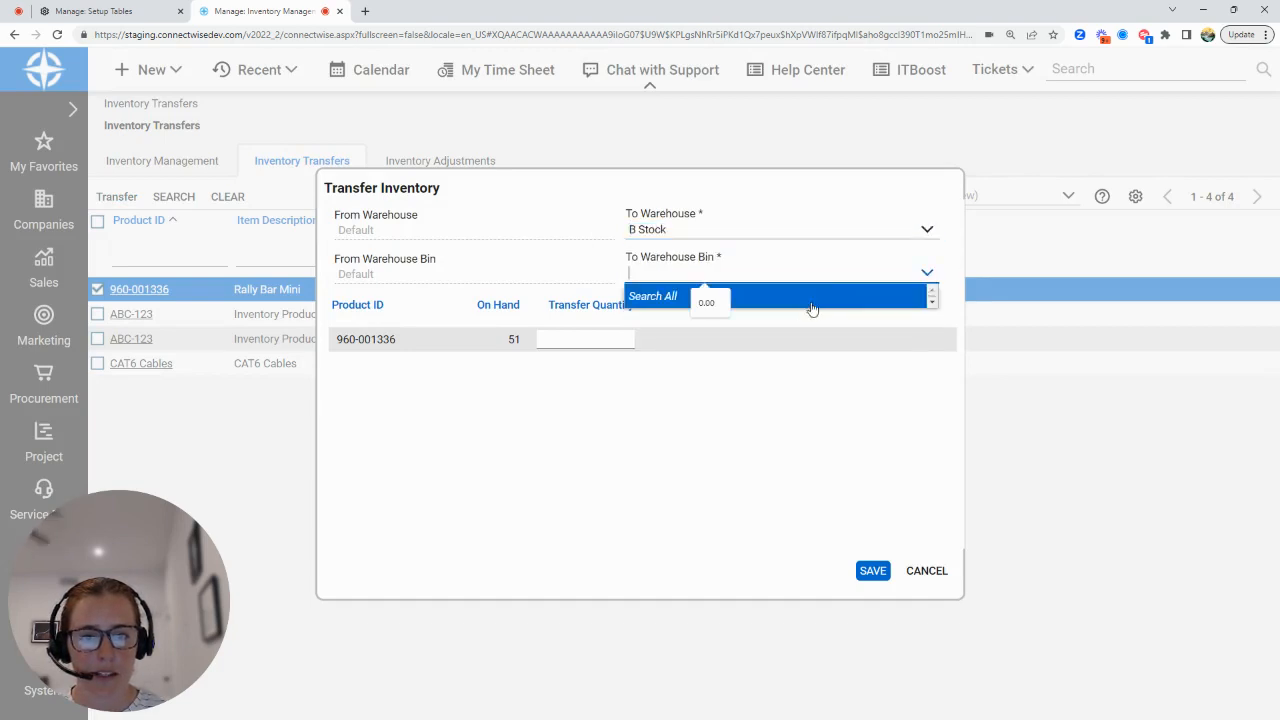
left_click(811, 303)
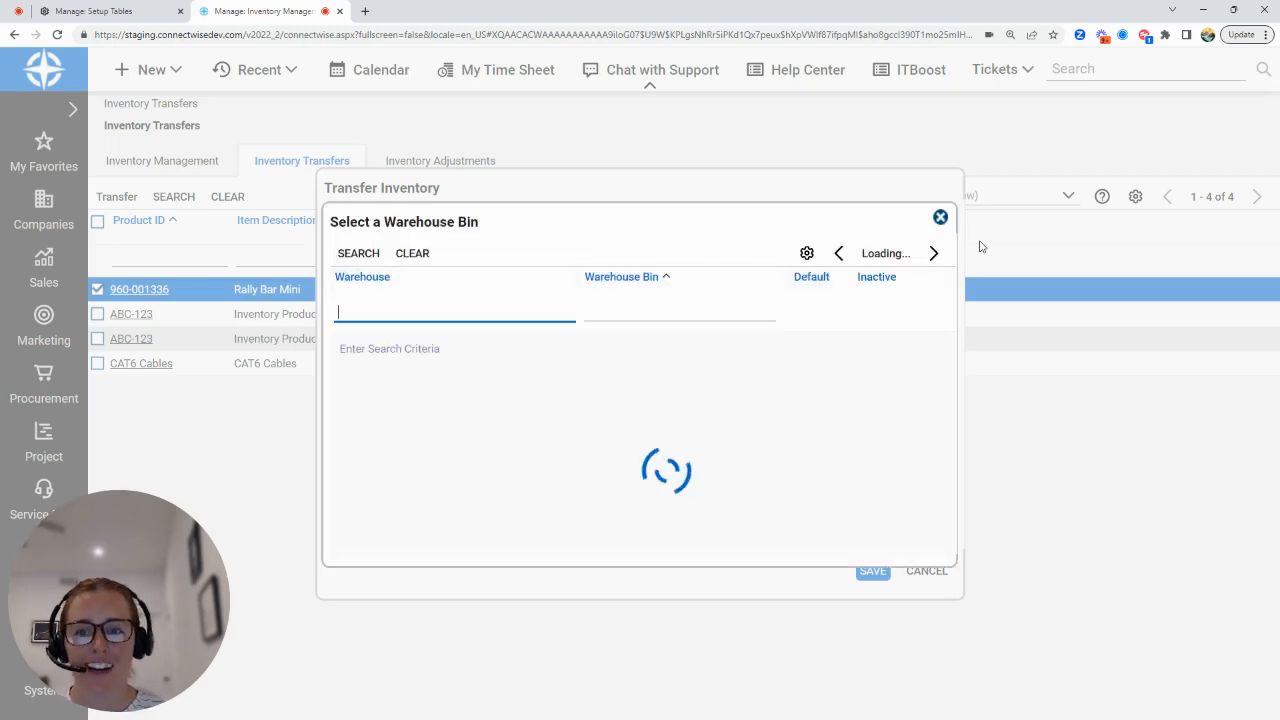
left_click(940, 218)
left_click(576, 339)
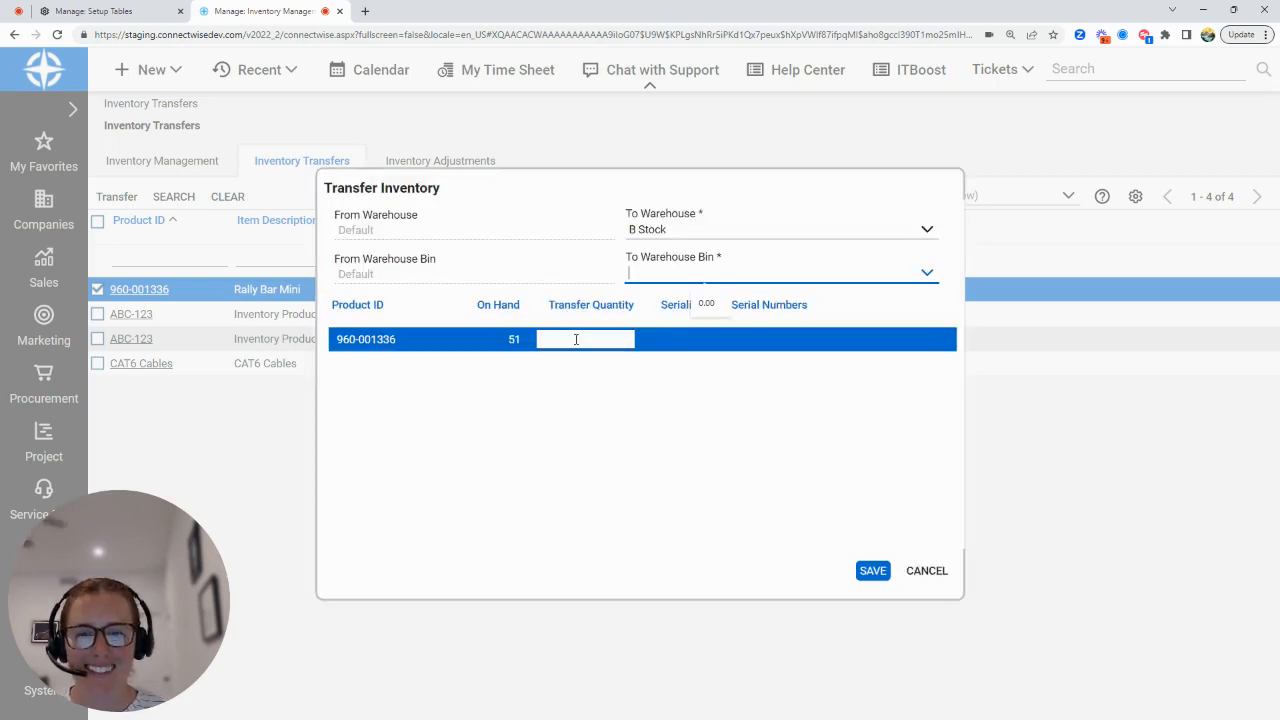
type("3")
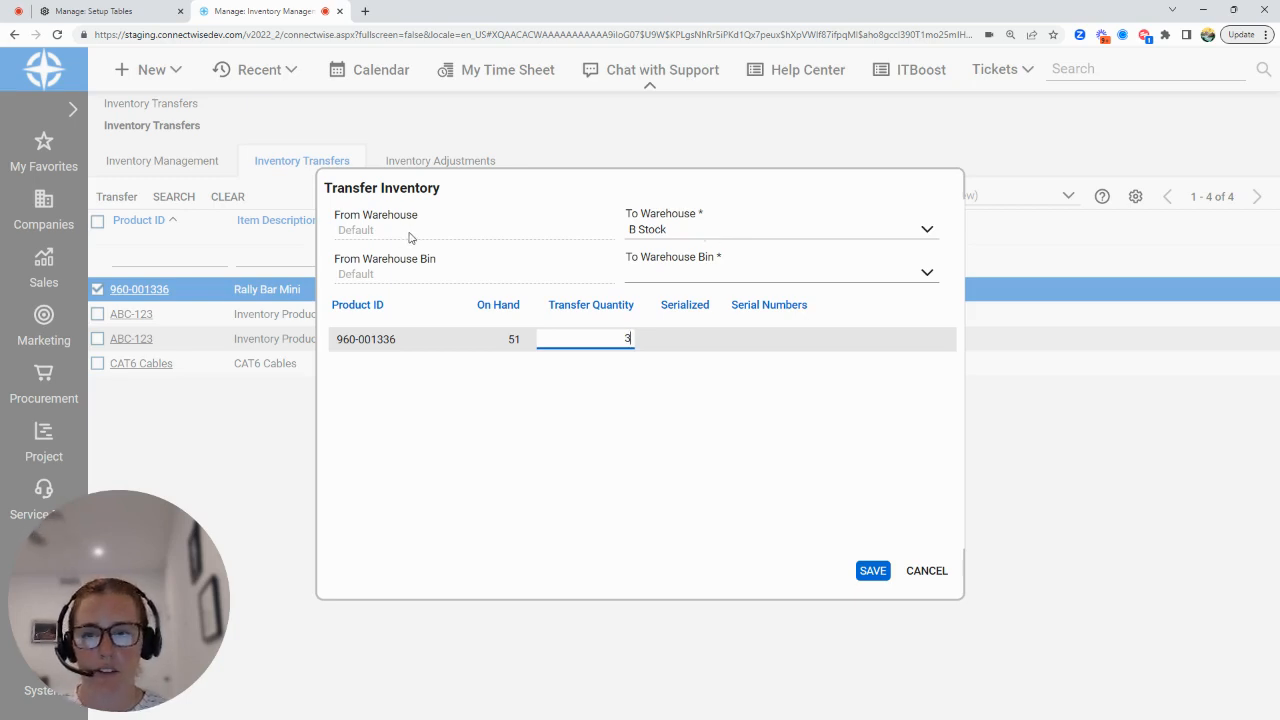
Return to the warehouse list in the setup tables.
left_click(100, 12)
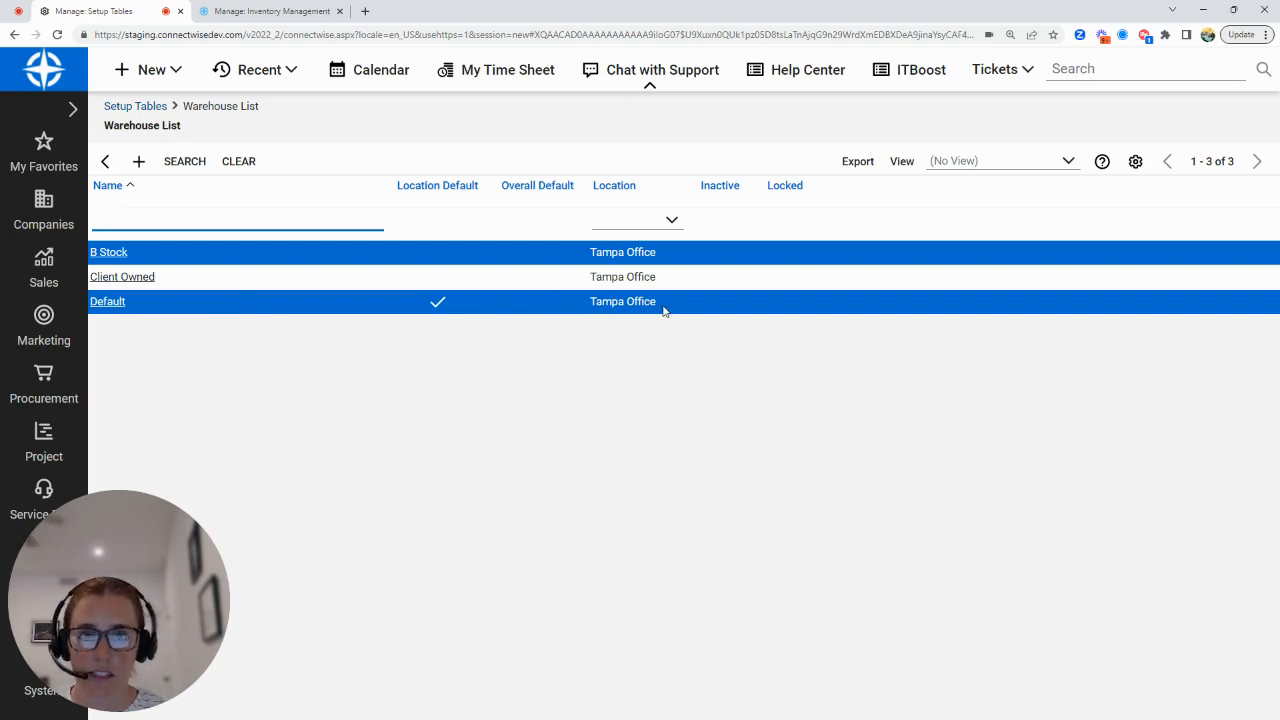
left_click(215, 308, "ctrl")
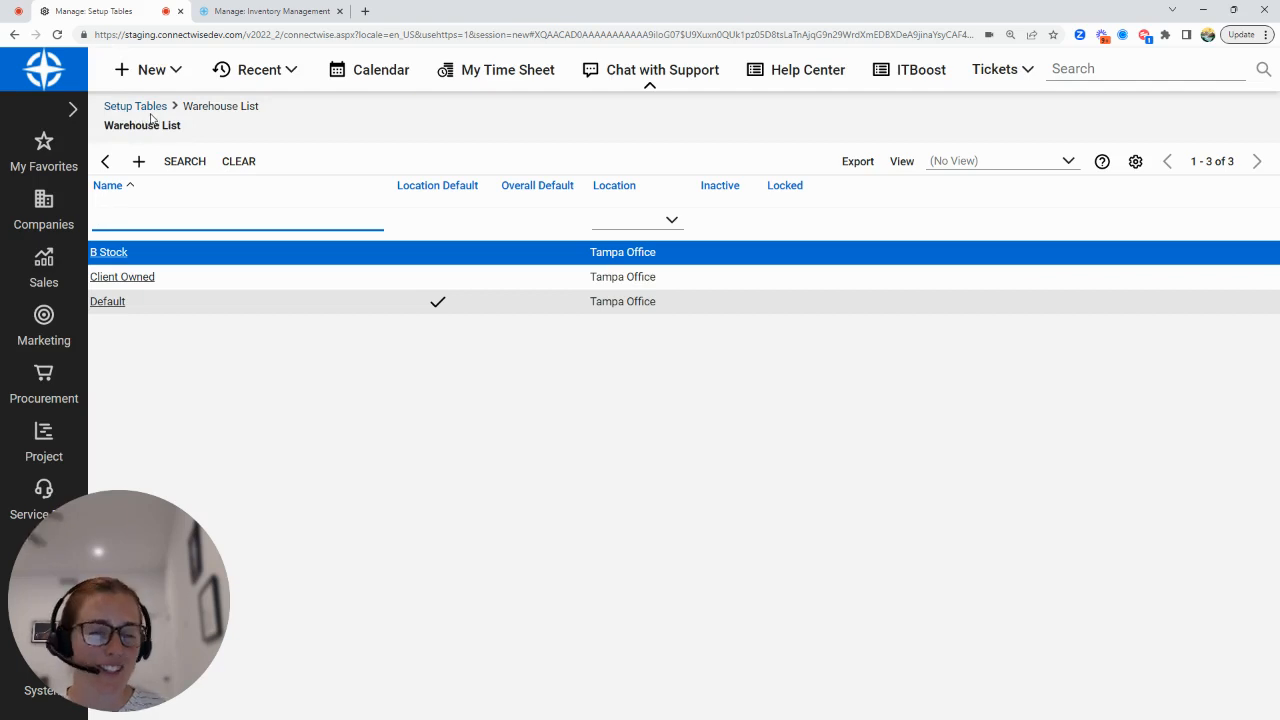